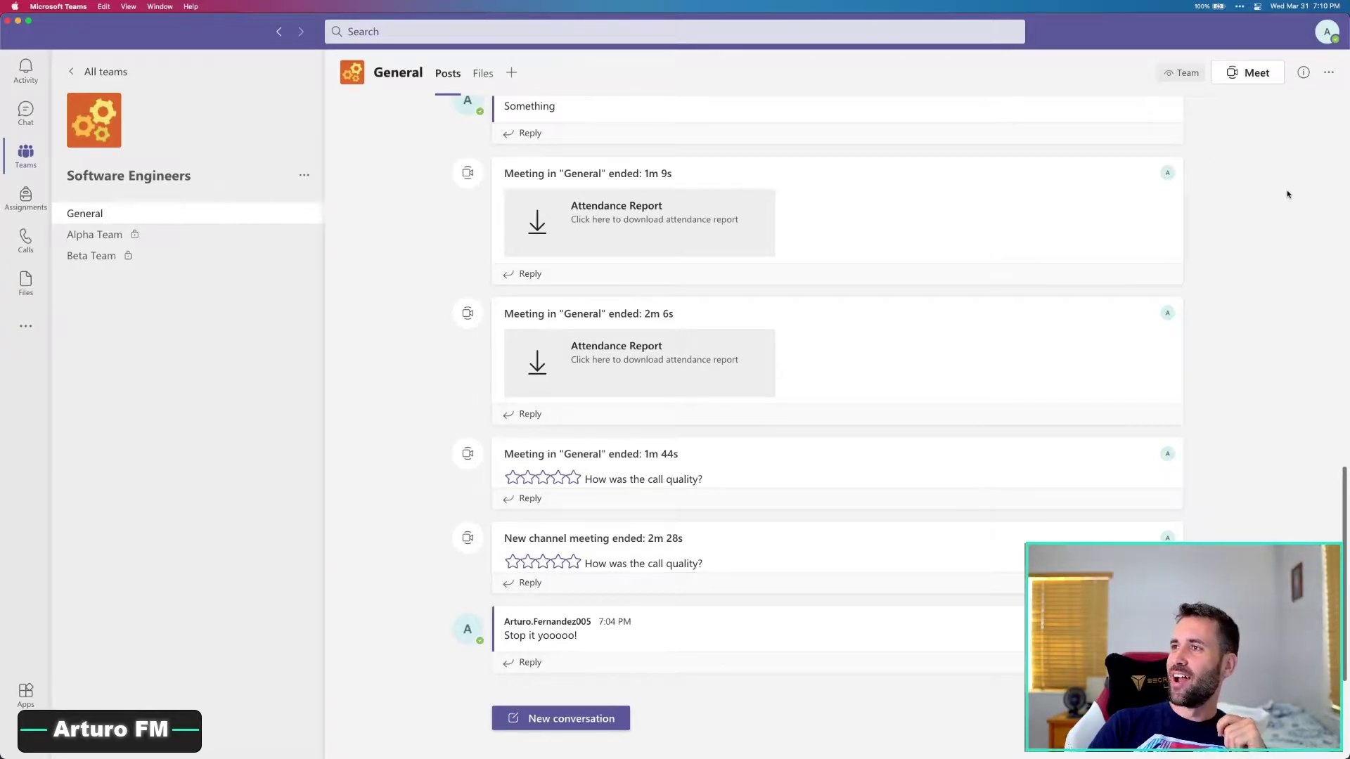
Step: Start a meeting in the General channel with the camera on and open its background settings
{"action": "left_click", "coordinate": [1250, 71]}
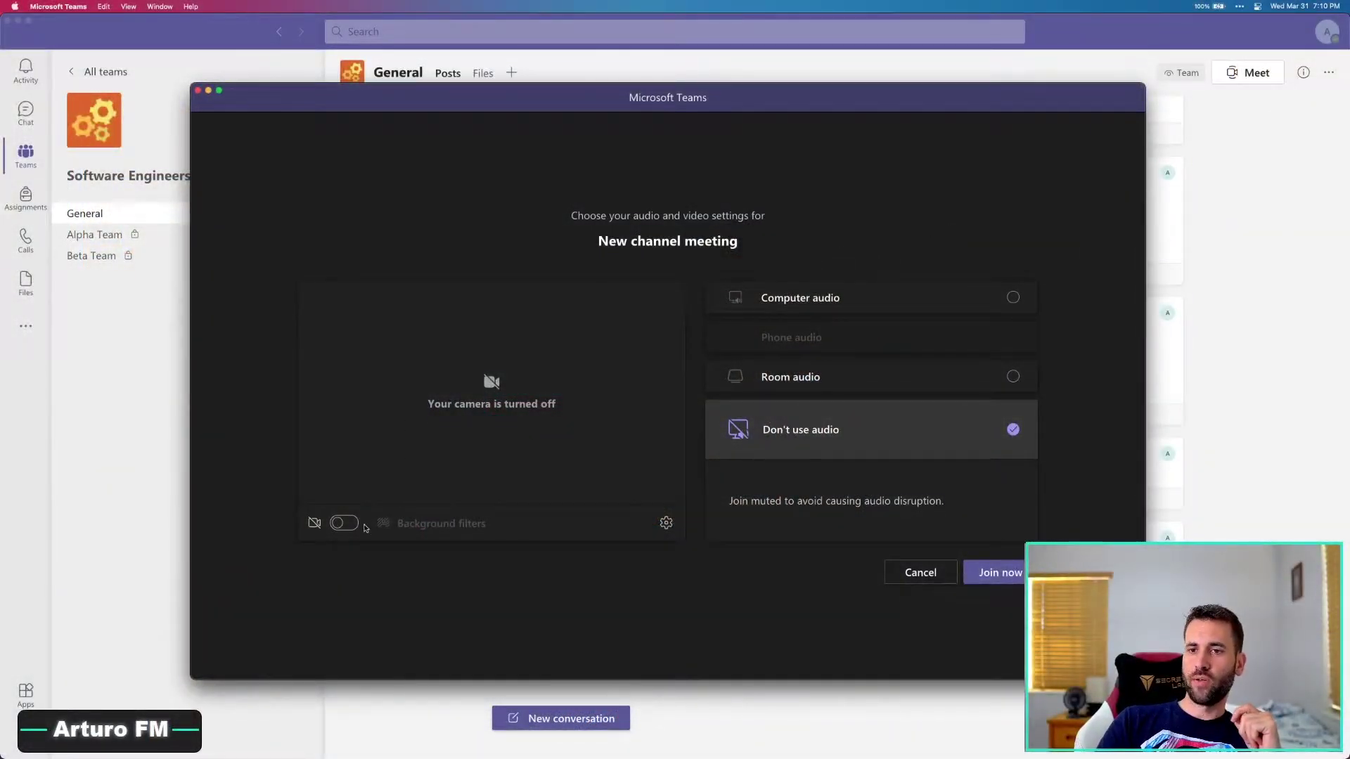
{"action": "left_click", "coordinate": [342, 525]}
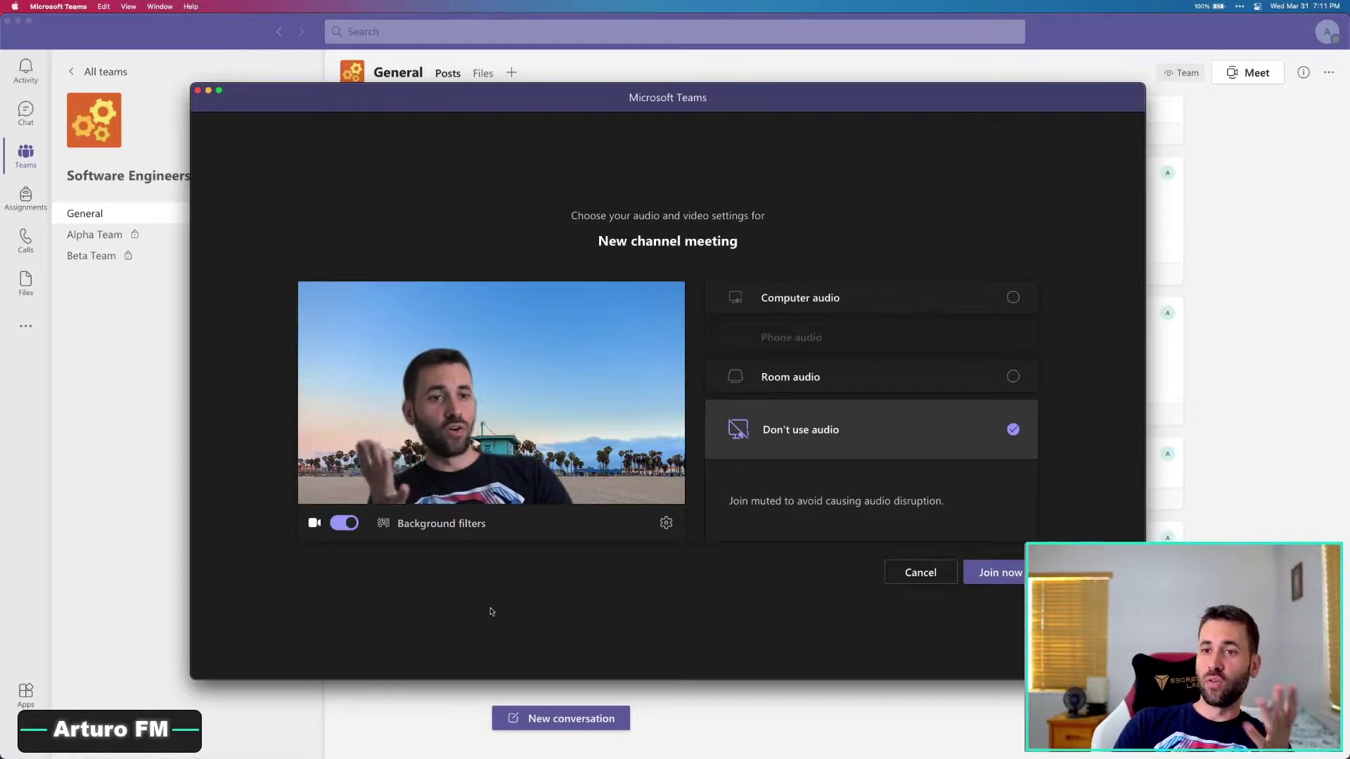
{"action": "left_click", "coordinate": [384, 524]}
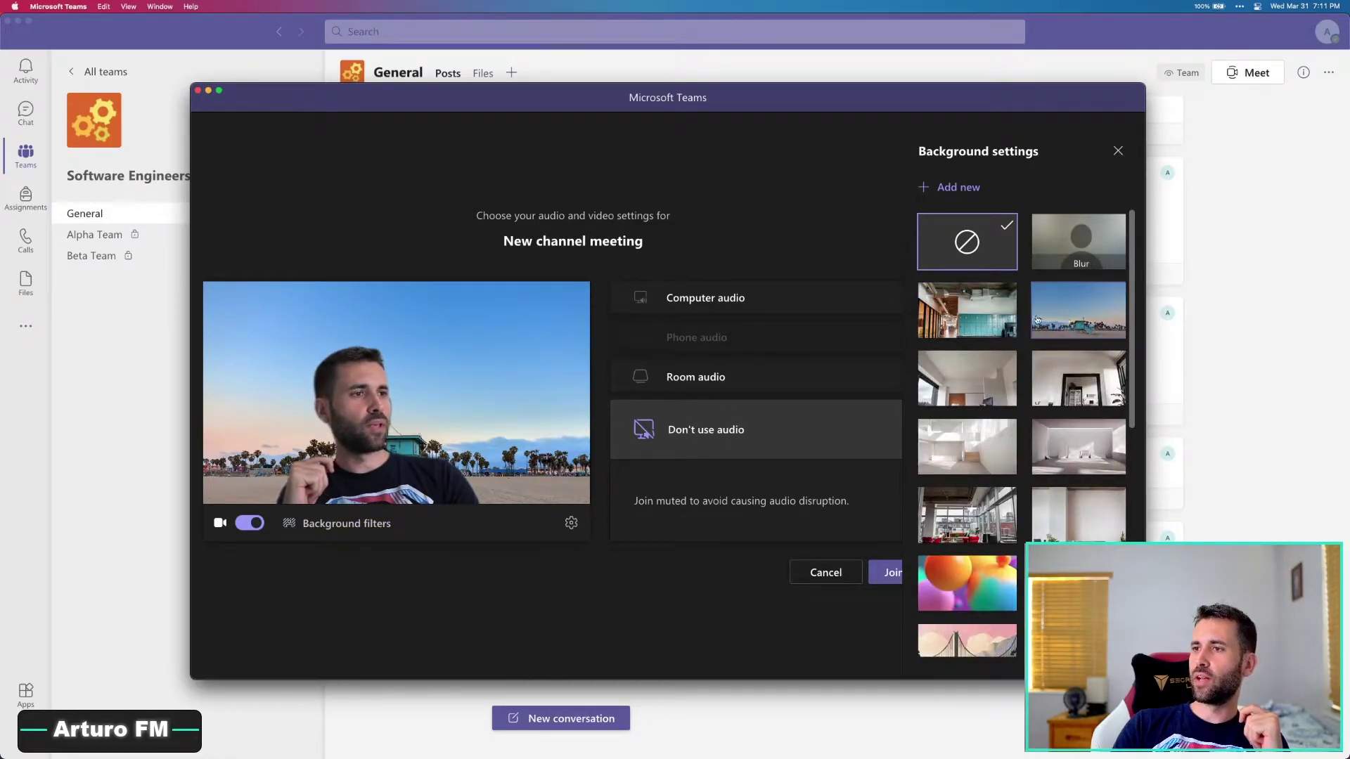
Step: Try out the office and room interior backgrounds on the camera preview, from the teal locker office to the glass-walled loft
{"action": "left_click", "coordinate": [975, 320]}
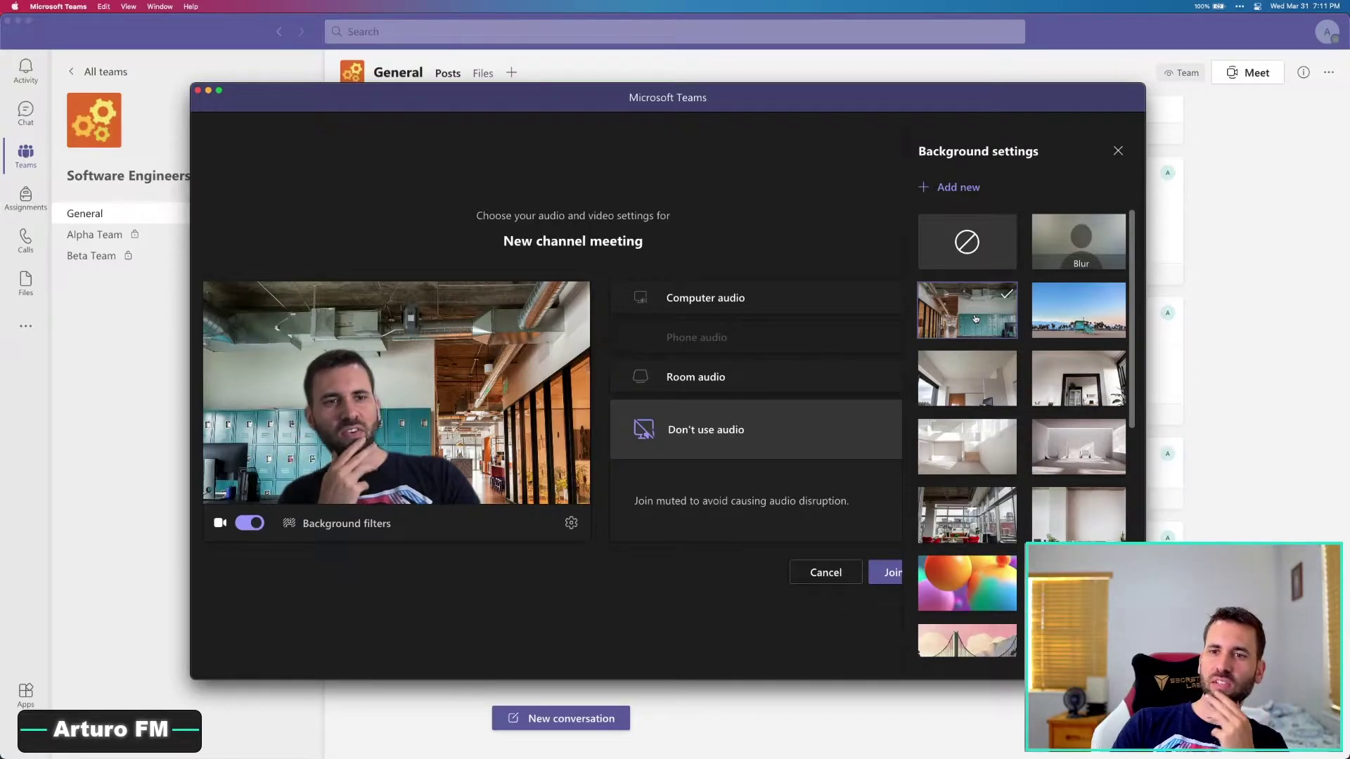
{"action": "left_click", "coordinate": [1076, 381]}
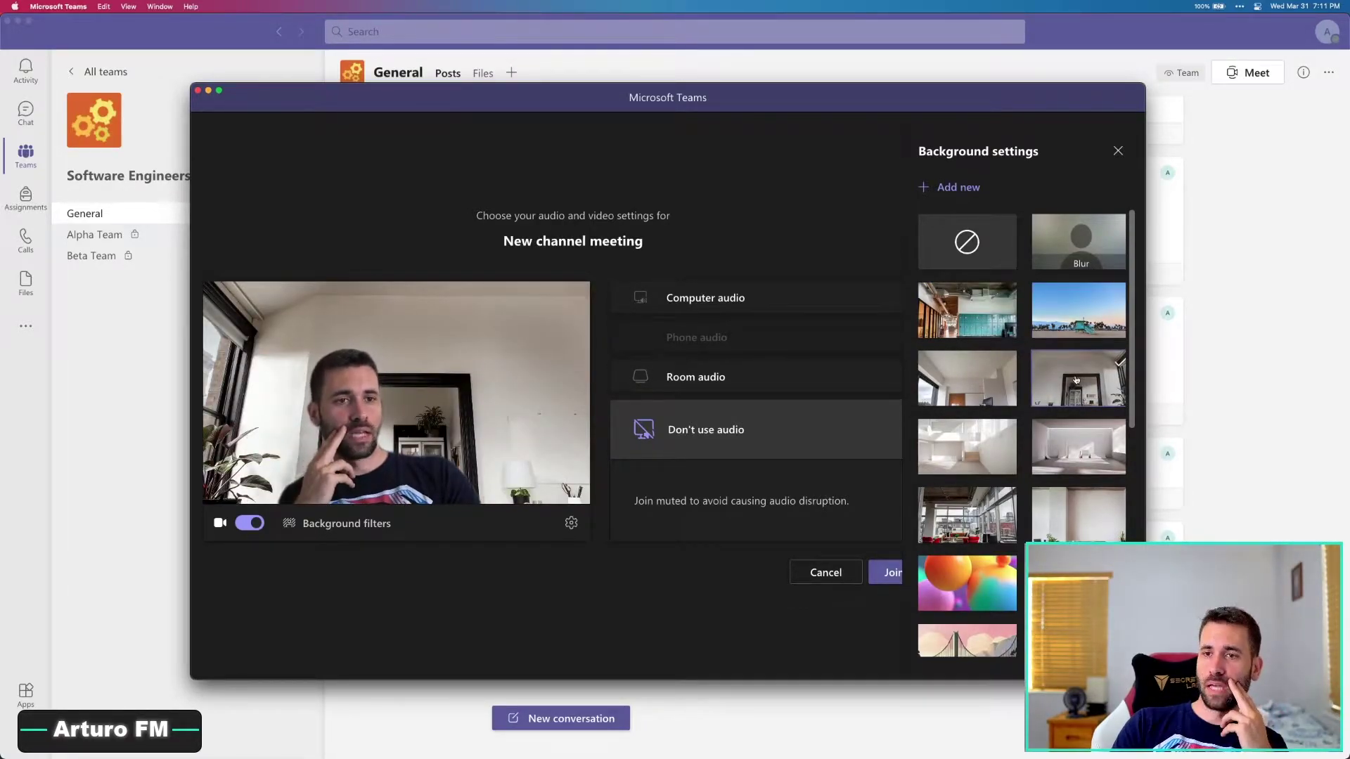
{"action": "left_click", "coordinate": [985, 382]}
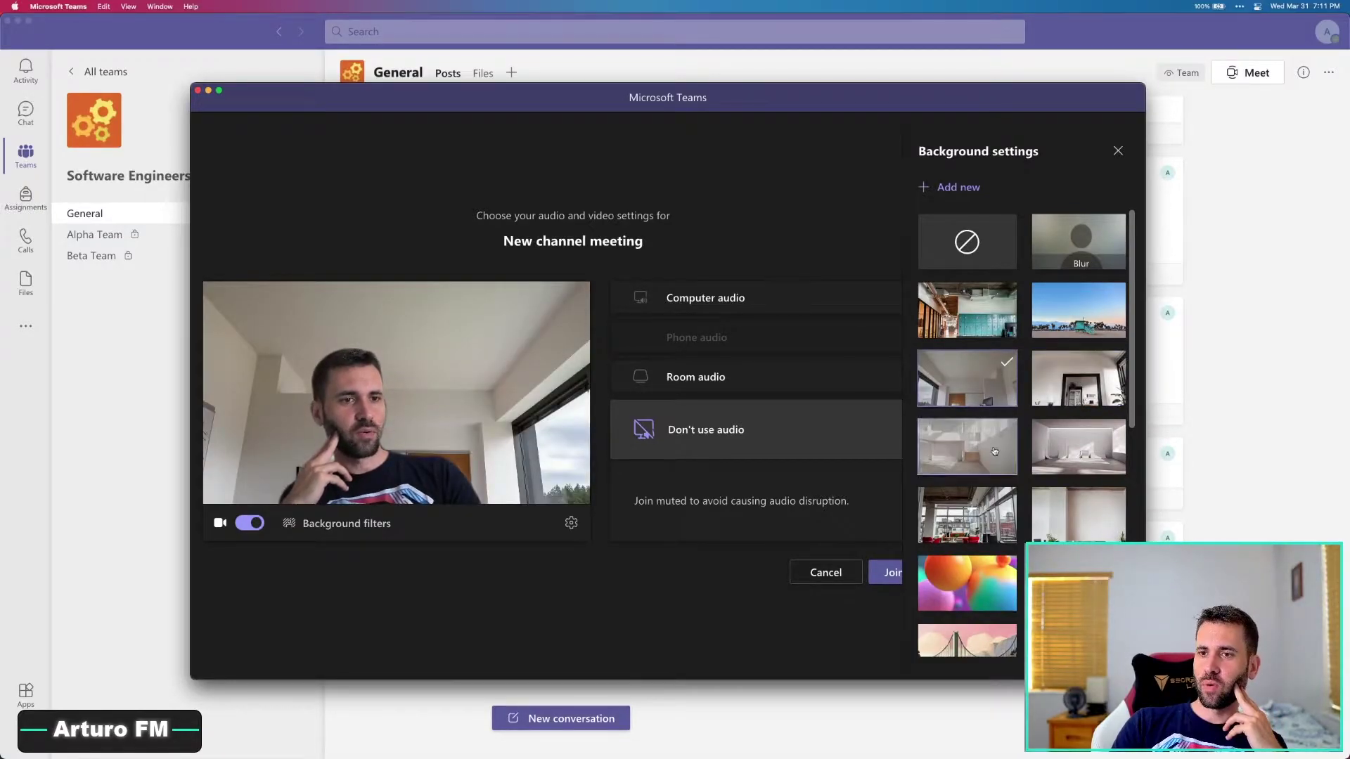
{"action": "left_click", "coordinate": [1053, 445]}
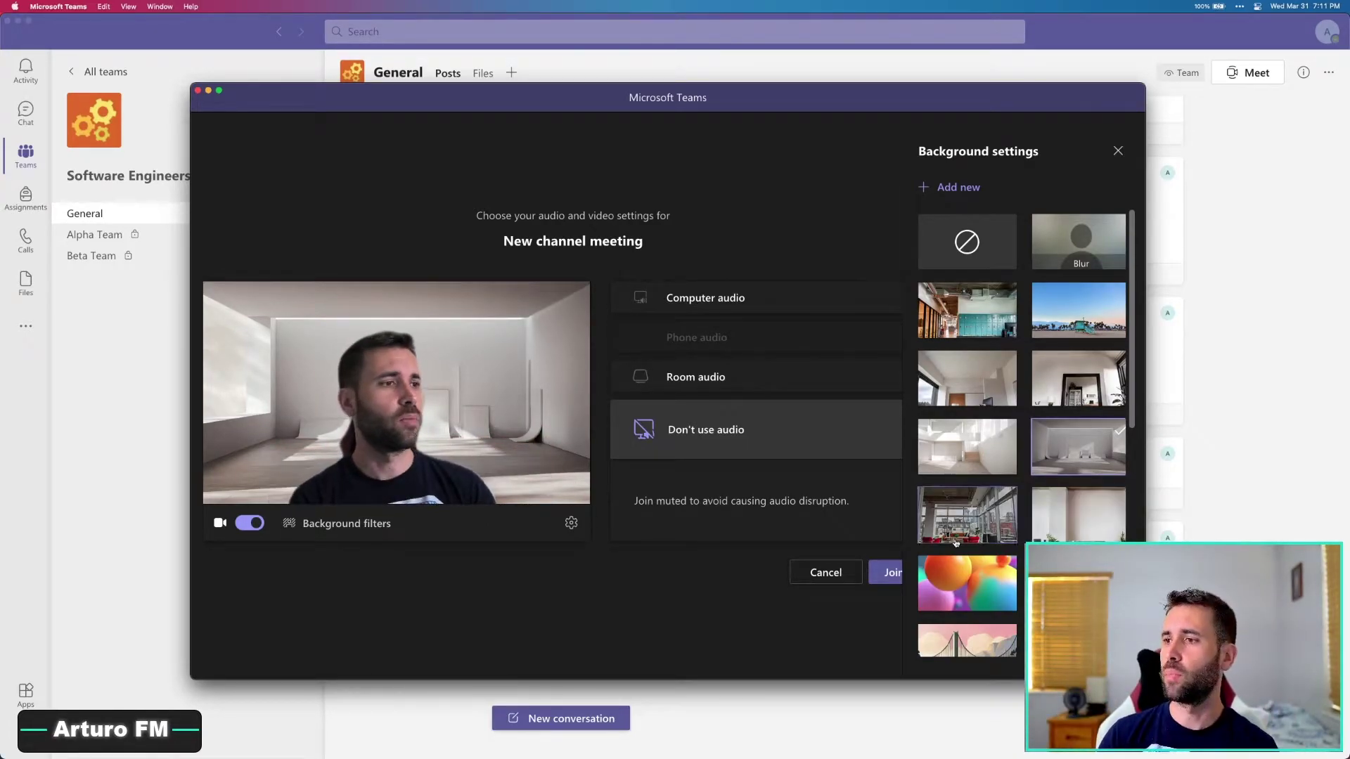
{"action": "left_click", "coordinate": [1093, 522]}
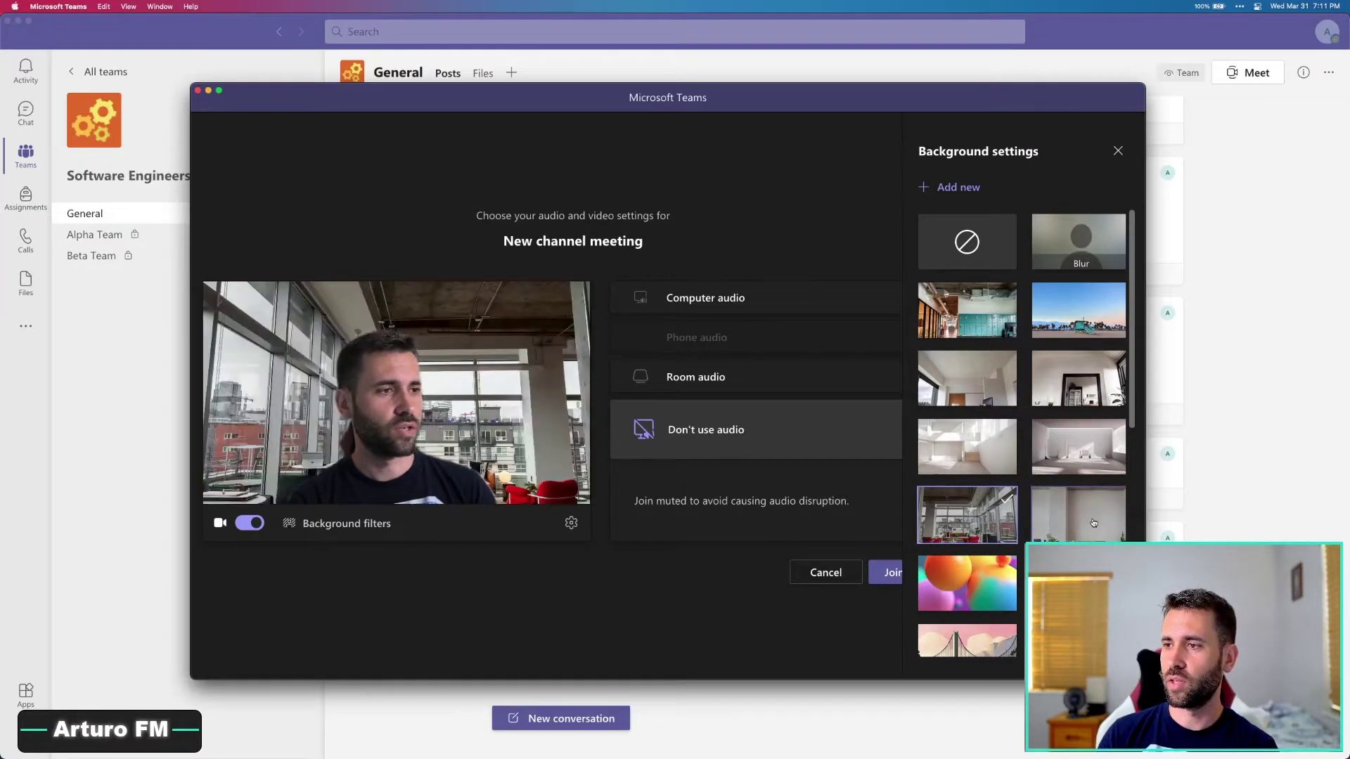
Step: Try out the two colourful balloon backgrounds and the illustrated bridge and lunar-lander landscapes
{"action": "scroll", "coordinate": [1043, 529], "scroll_direction": "down", "scroll_amount": 3}
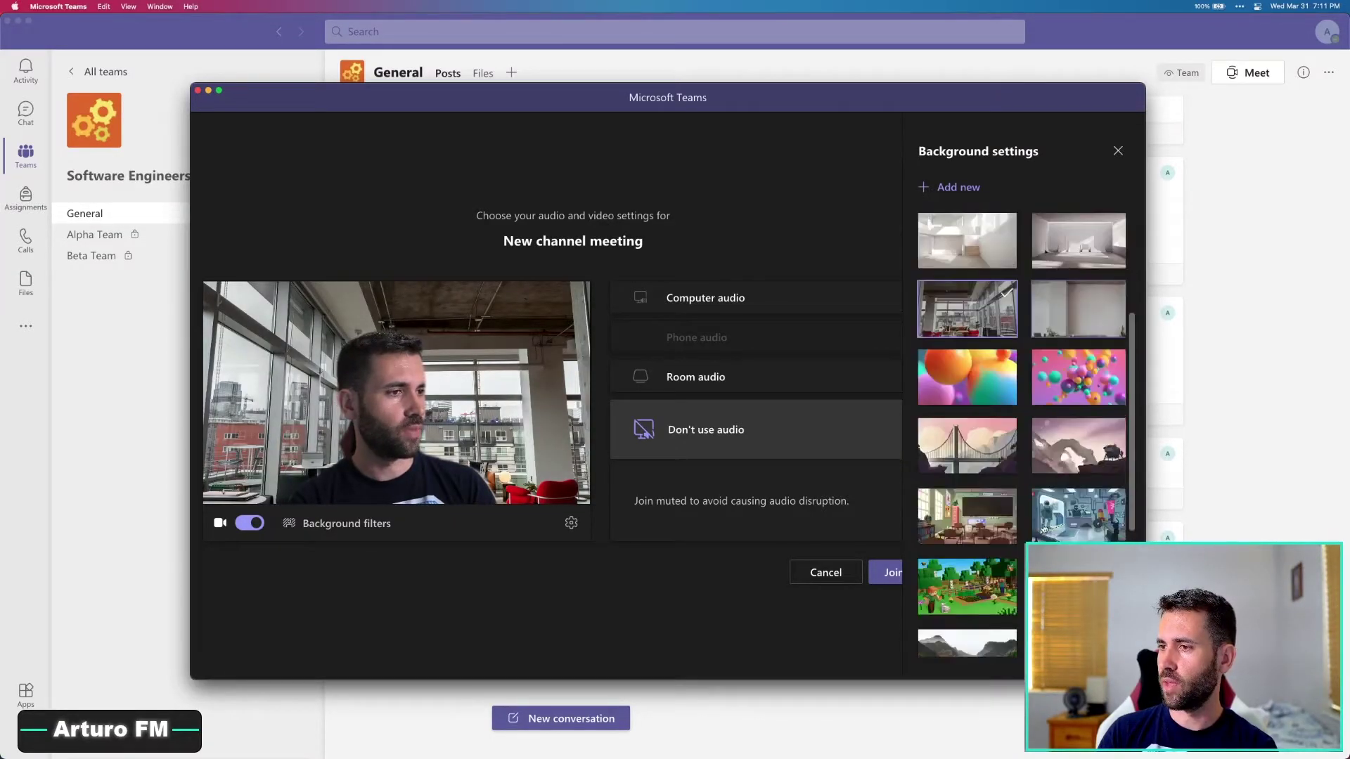
{"action": "left_click", "coordinate": [1081, 401]}
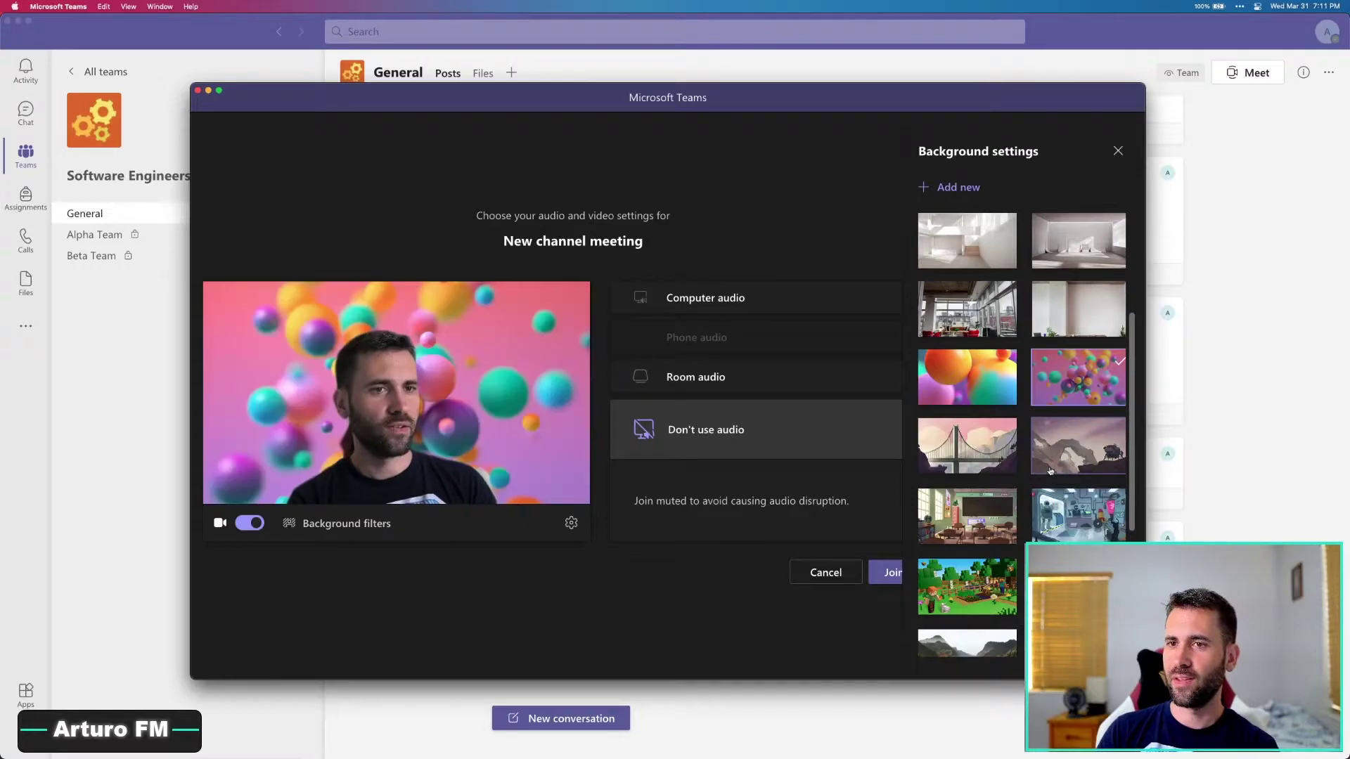
{"action": "left_click", "coordinate": [978, 387]}
{"action": "scroll", "coordinate": [1034, 488], "scroll_direction": "down", "scroll_amount": 1}
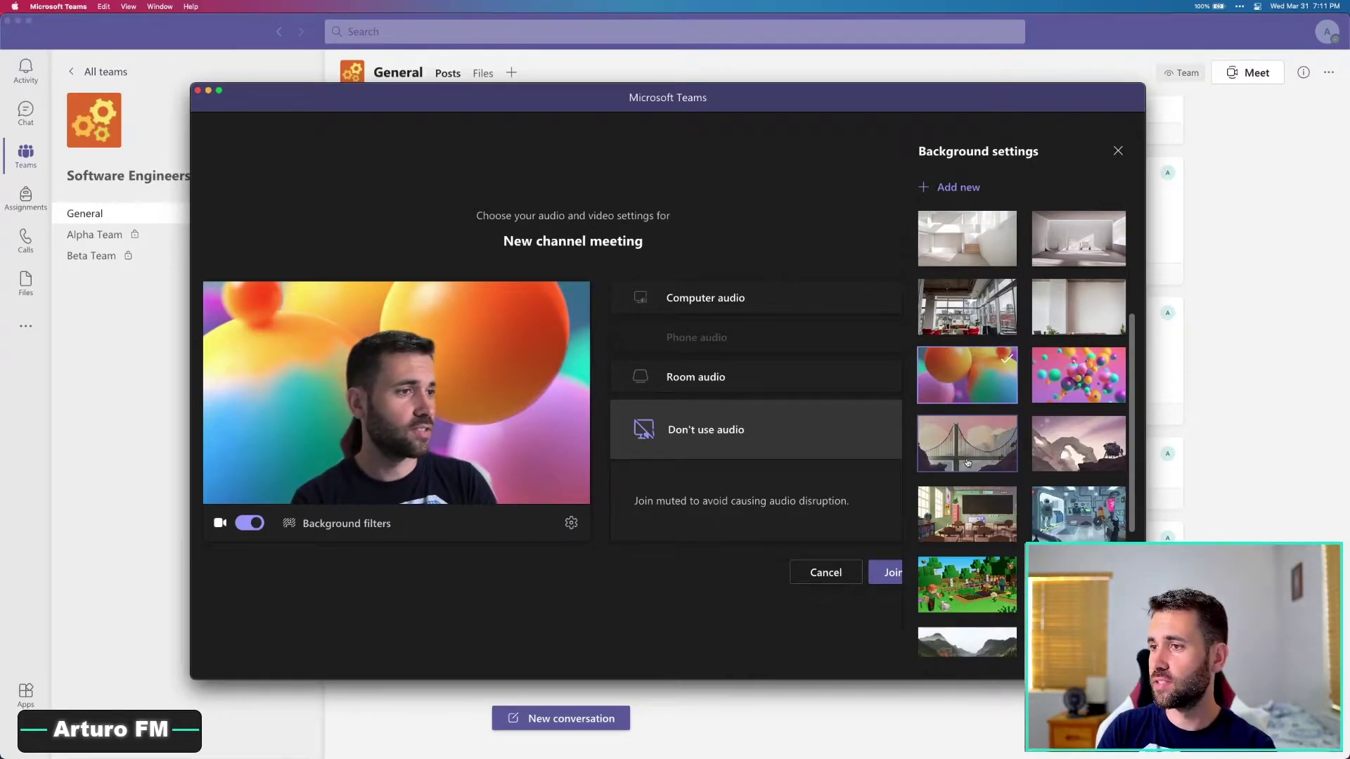
{"action": "left_click", "coordinate": [992, 435]}
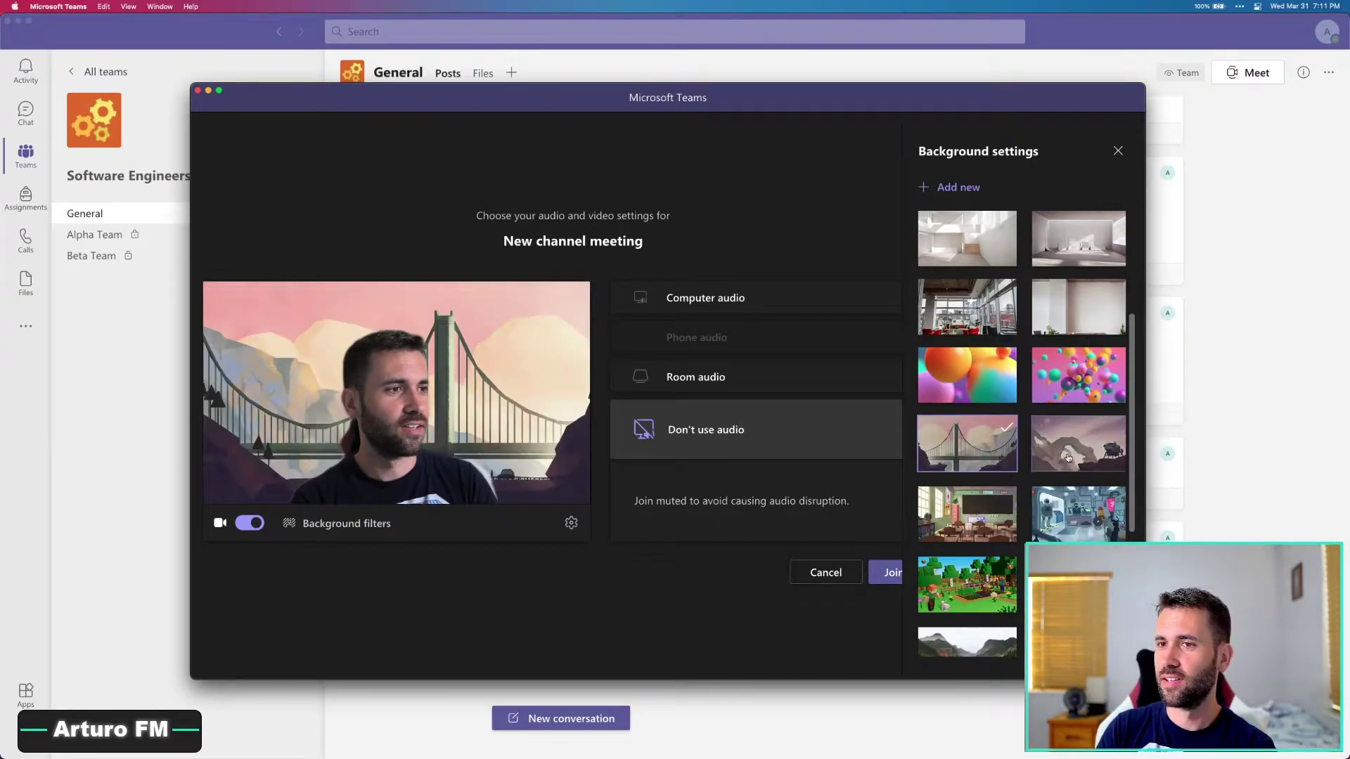
{"action": "left_click", "coordinate": [1068, 458]}
Step: Try out the cartoon classroom and laboratory backgrounds, ending with the background effect removed
{"action": "scroll", "coordinate": [1072, 450], "scroll_direction": "down", "scroll_amount": 3}
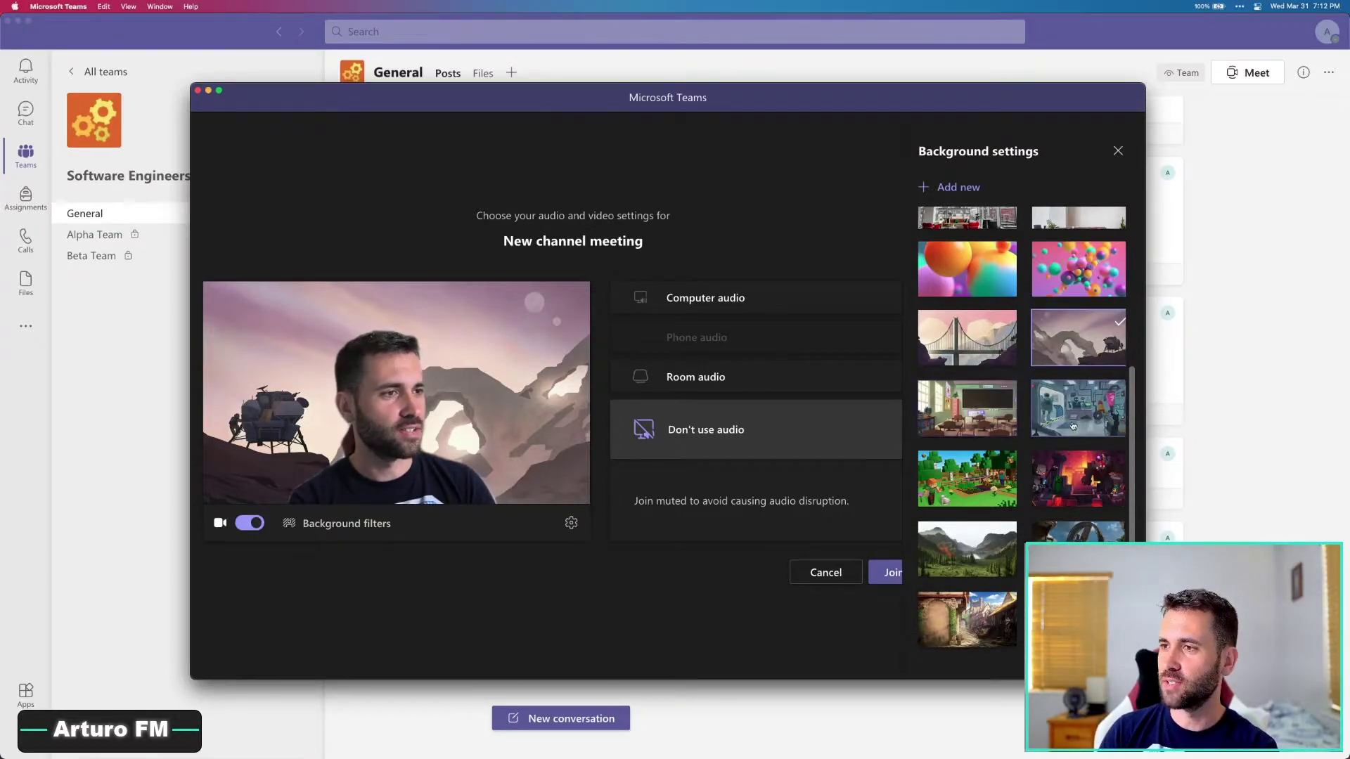
{"action": "left_click", "coordinate": [1002, 422]}
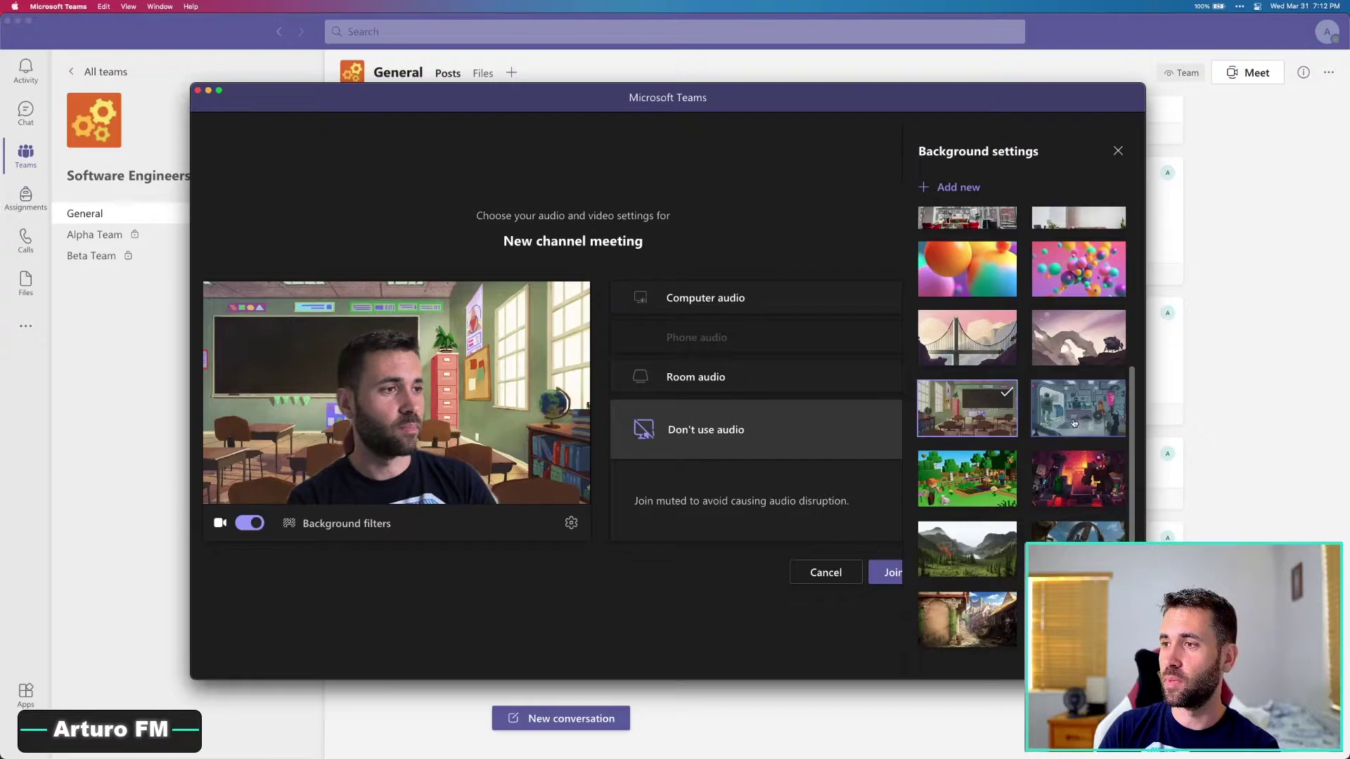
{"action": "left_click", "coordinate": [1074, 419]}
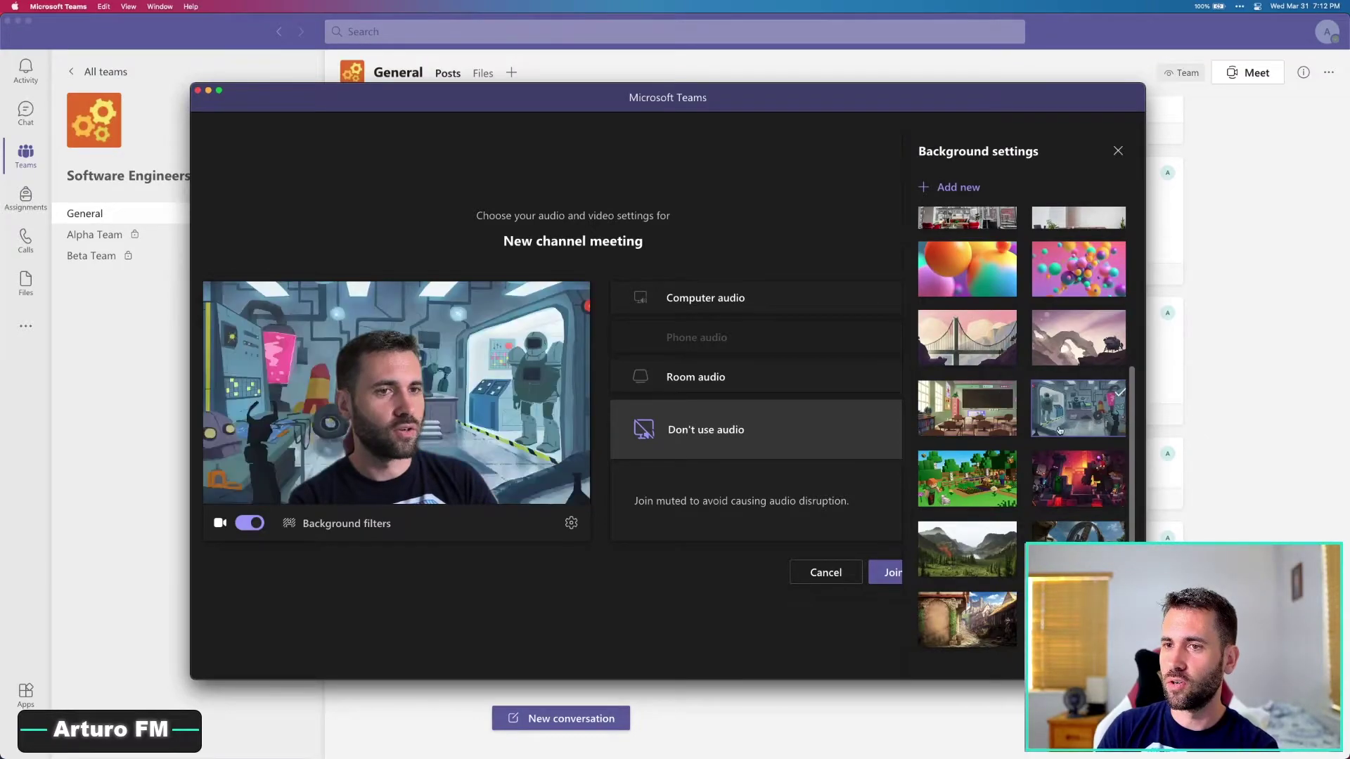
{"action": "scroll", "coordinate": [1058, 427], "scroll_direction": "up", "scroll_amount": 10}
{"action": "left_click", "coordinate": [967, 241]}
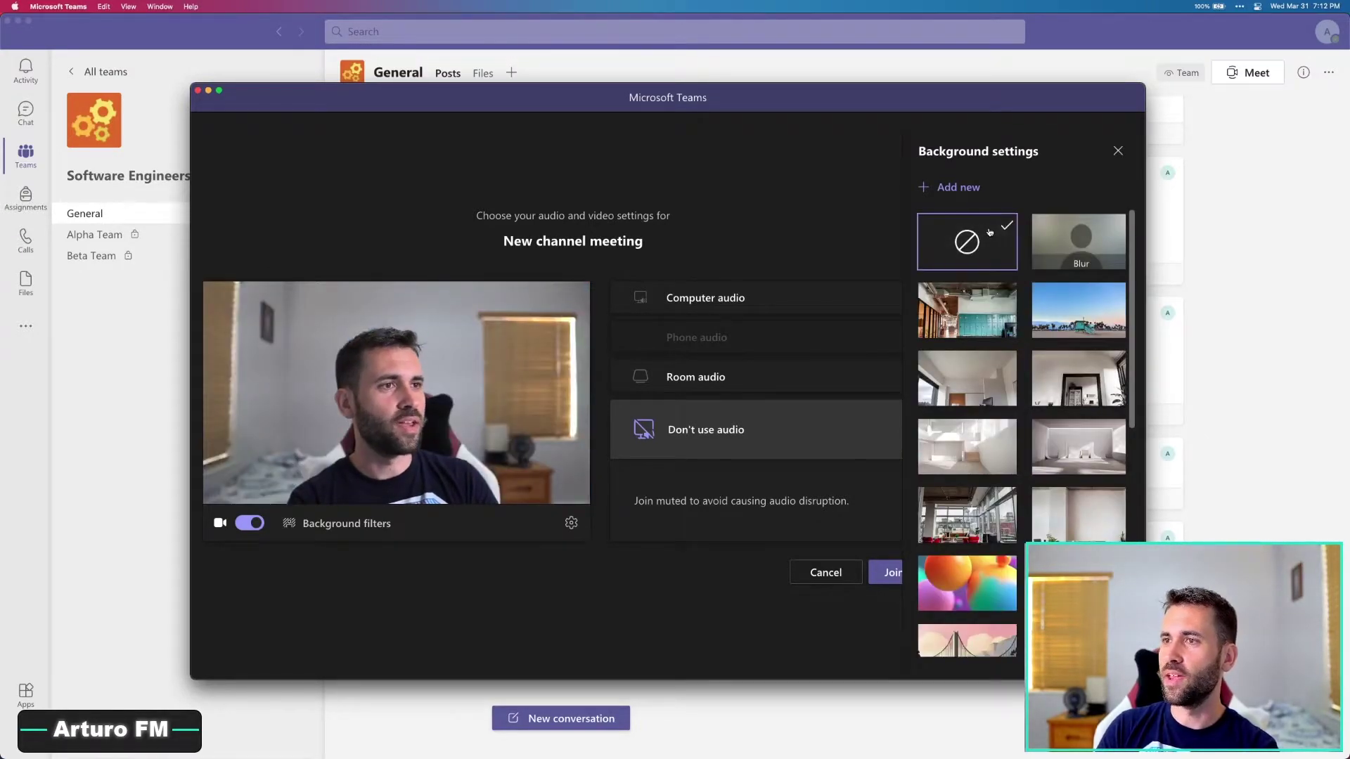
Step: Try out the fantasy planet, purple nebula and dark sunset street backgrounds
{"action": "scroll", "coordinate": [1016, 466], "scroll_direction": "down", "scroll_amount": 10}
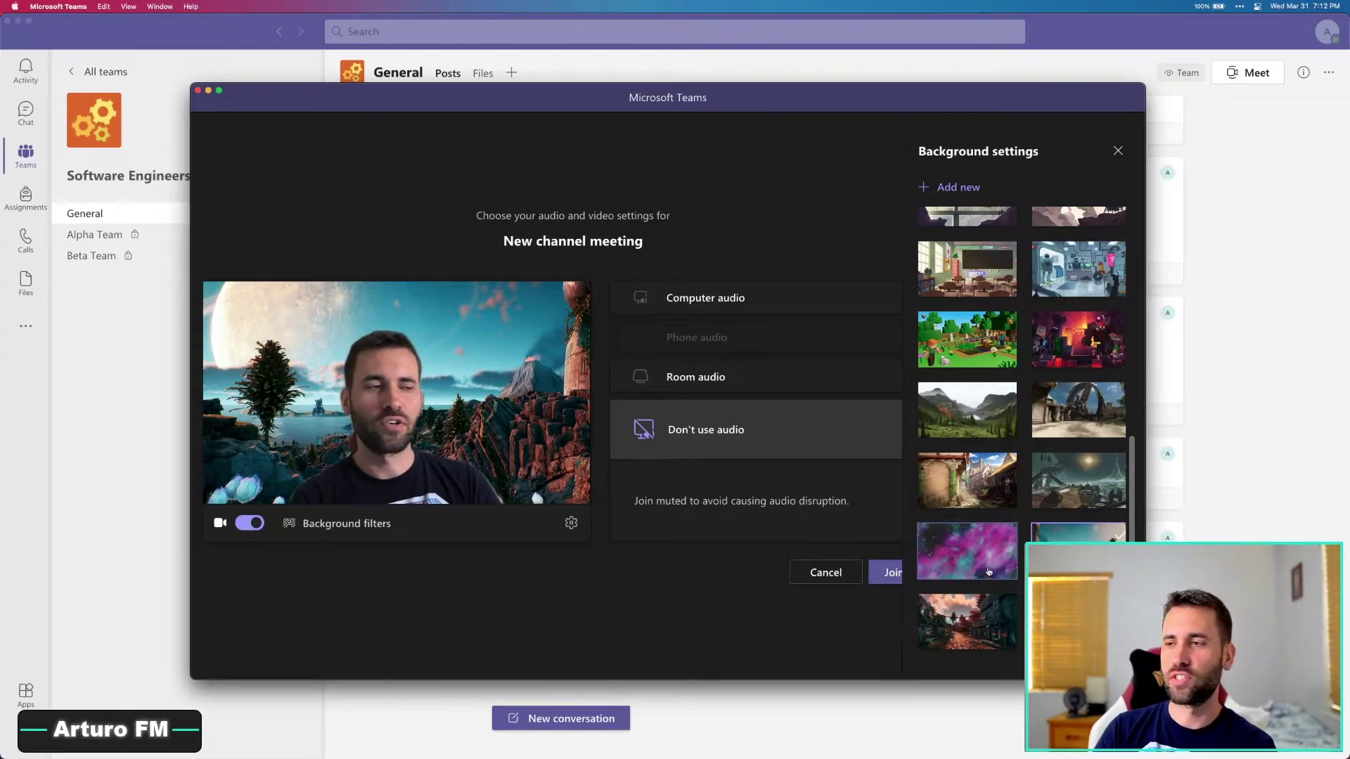
{"action": "left_click", "coordinate": [988, 572]}
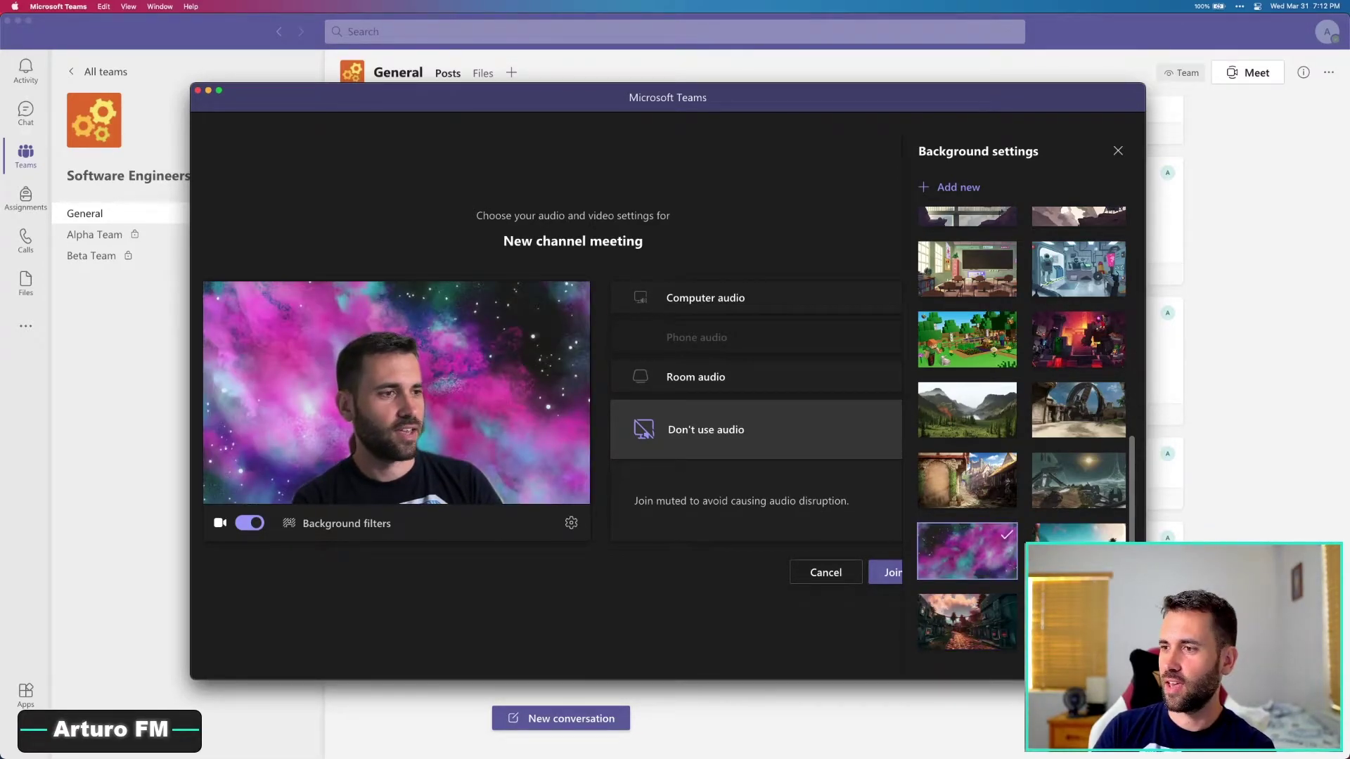
{"action": "left_click", "coordinate": [988, 641]}
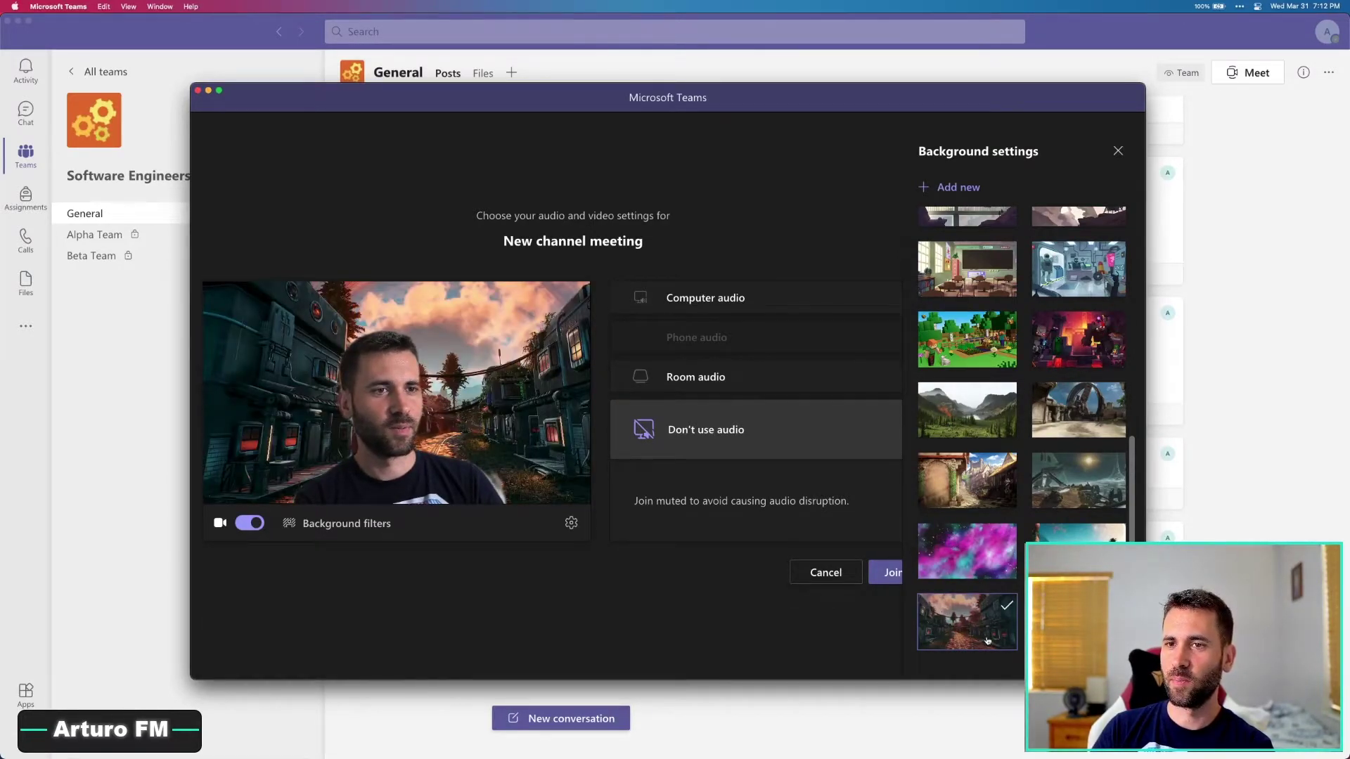
Step: Try out the Minecraft forest background and the cartoon laboratory again
{"action": "scroll", "coordinate": [988, 636], "scroll_direction": "up", "scroll_amount": 10}
{"action": "scroll", "coordinate": [999, 553], "scroll_direction": "down", "scroll_amount": 6}
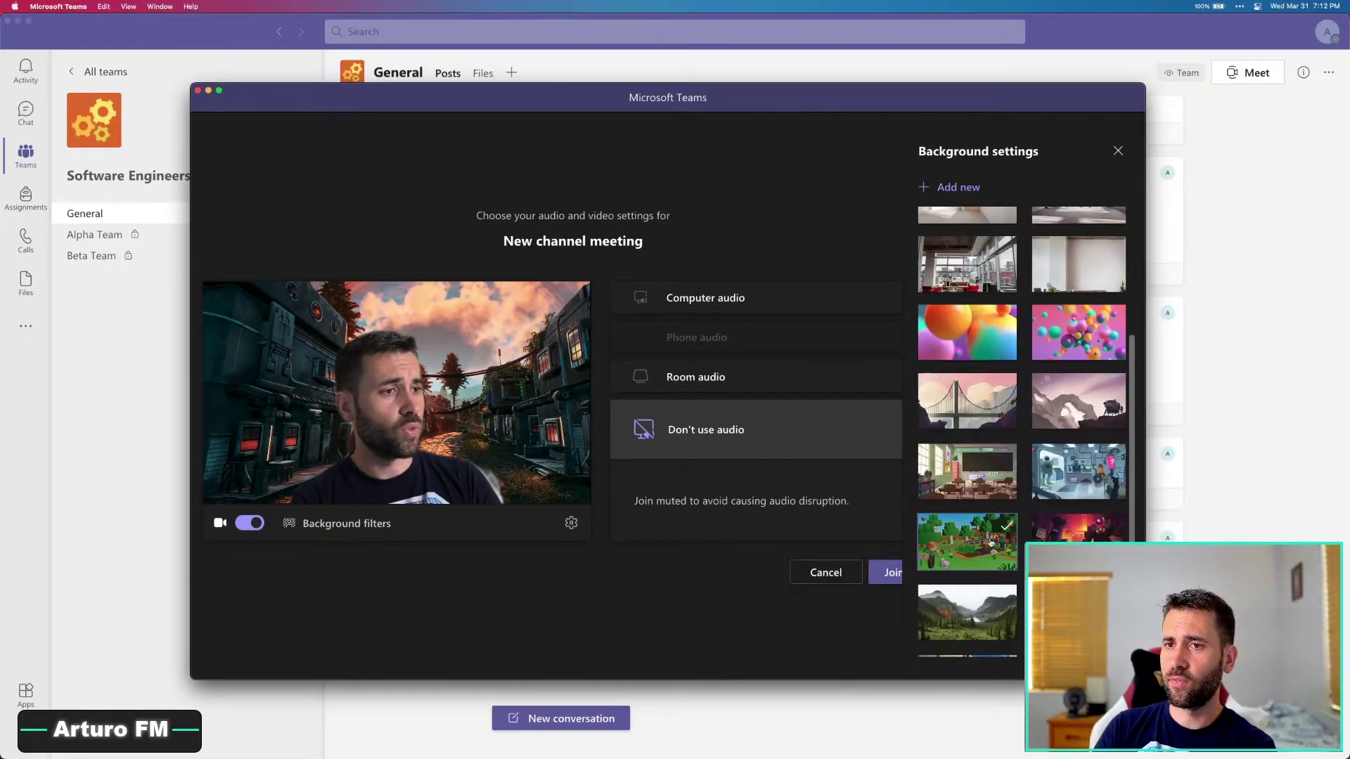
{"action": "scroll", "coordinate": [1055, 421], "scroll_direction": "down", "scroll_amount": 3}
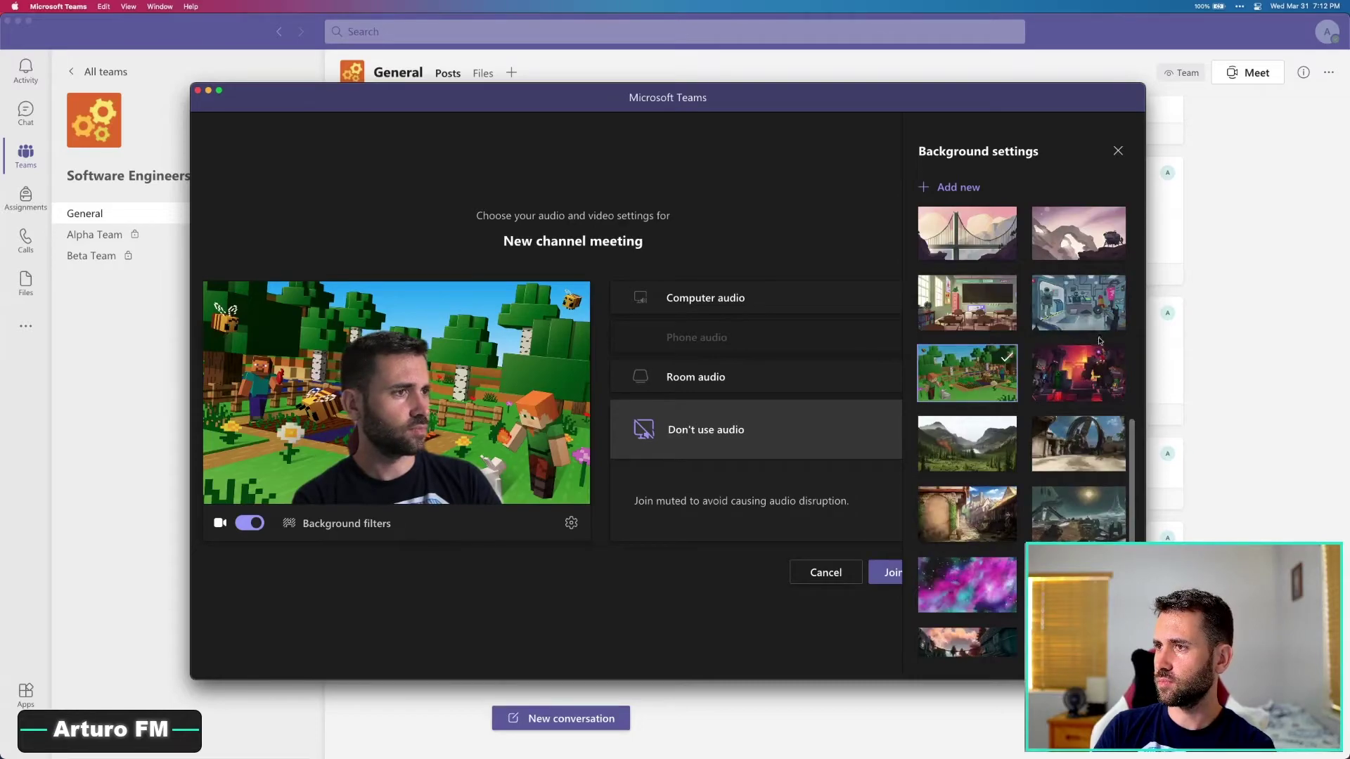
{"action": "left_click", "coordinate": [1082, 310]}
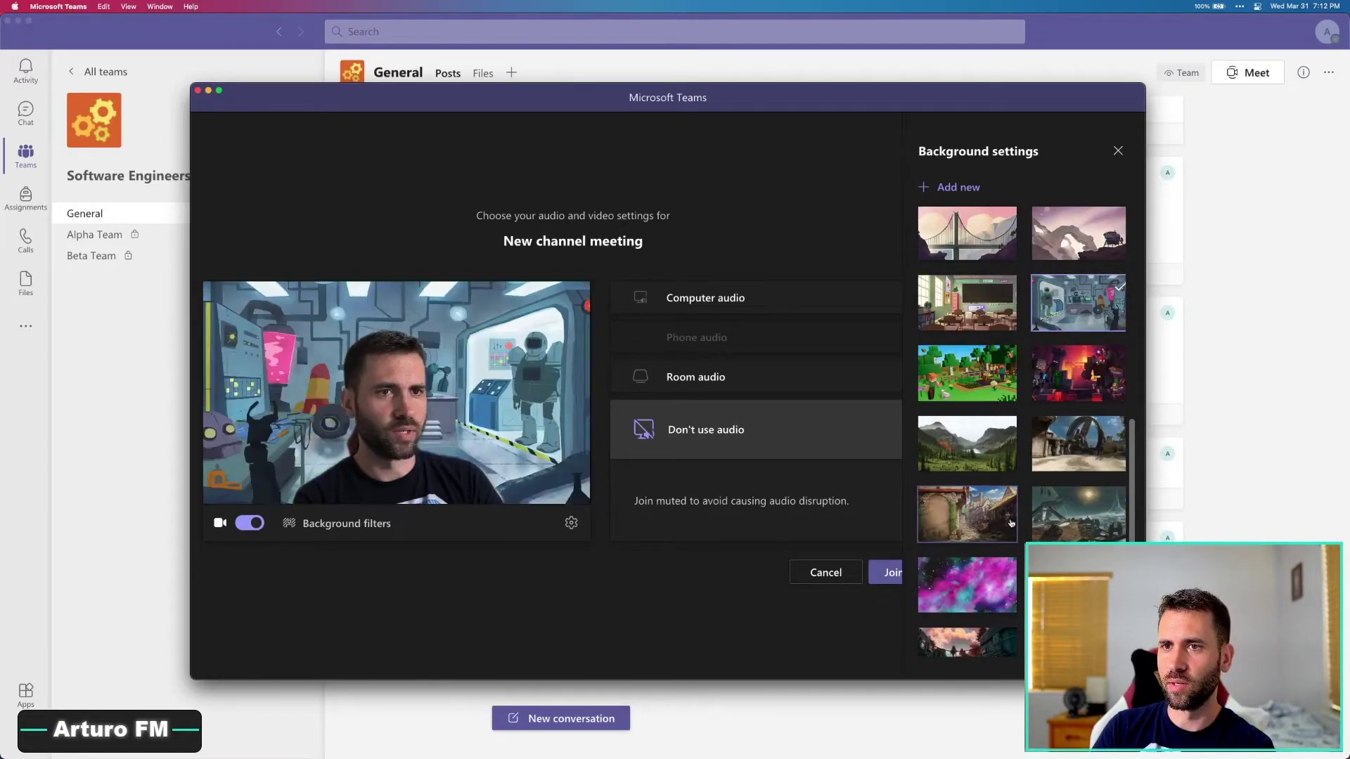
Step: Apply the dark sci-fi space ring background with the glowing sun and close the background settings
{"action": "scroll", "coordinate": [1015, 513], "scroll_direction": "down", "scroll_amount": 1}
{"action": "left_click", "coordinate": [1076, 481]}
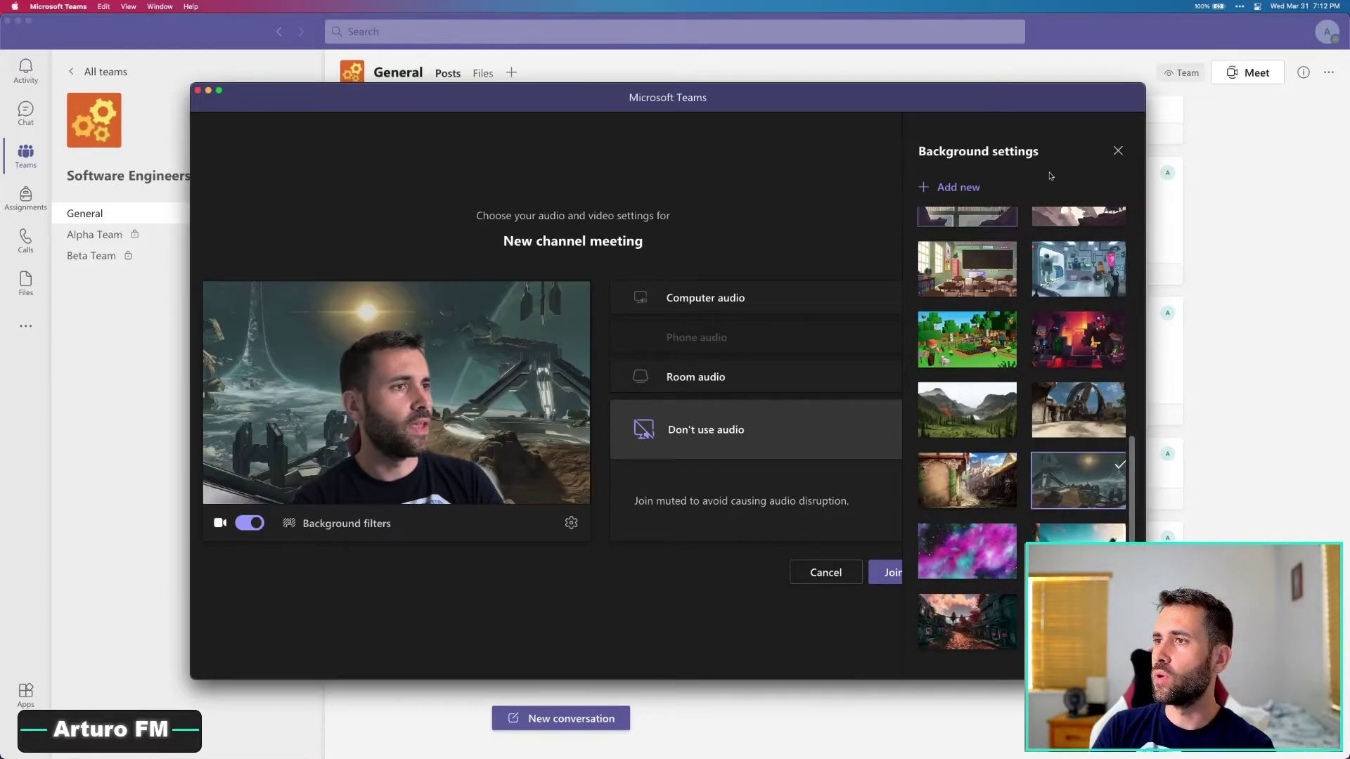
{"action": "left_click", "coordinate": [1118, 151]}
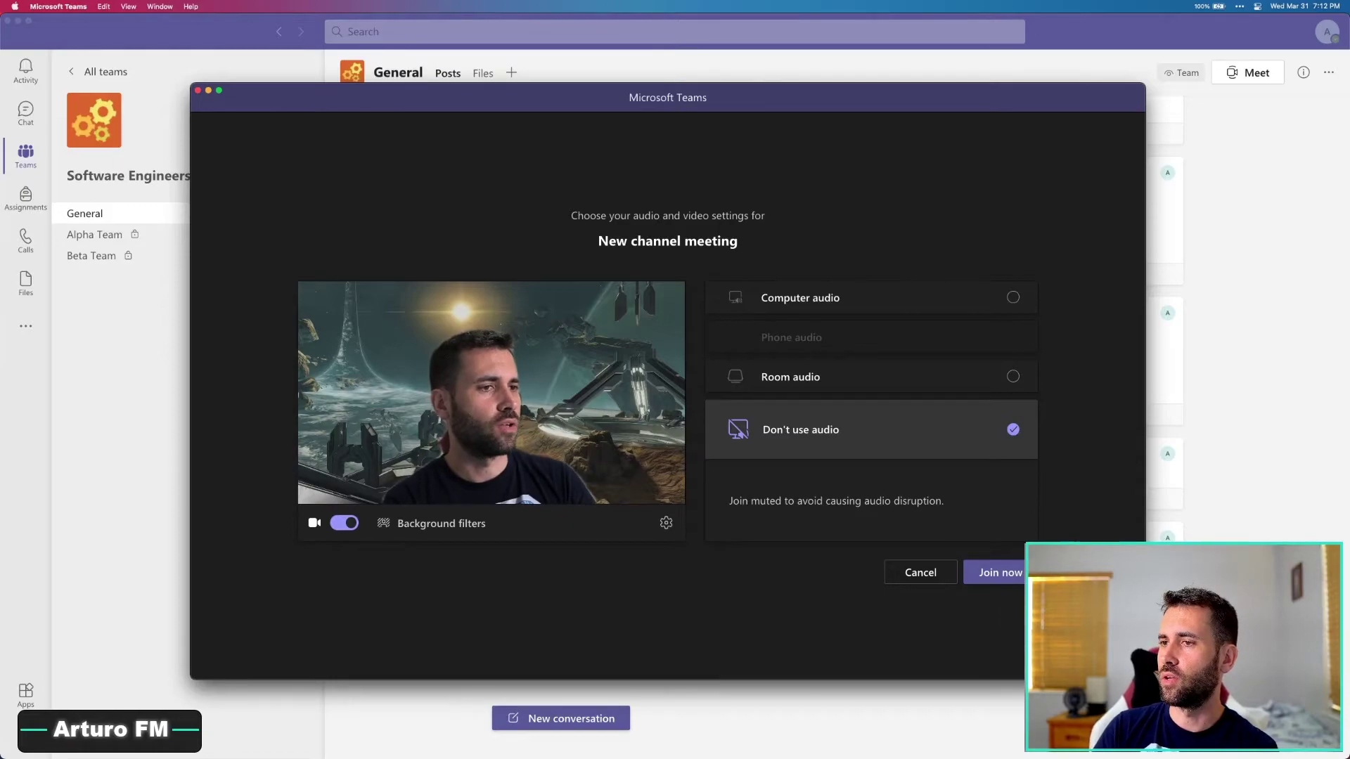
Step: Join the channel meeting without audio and dismiss the invitation to add people
{"action": "left_click", "coordinate": [1000, 572]}
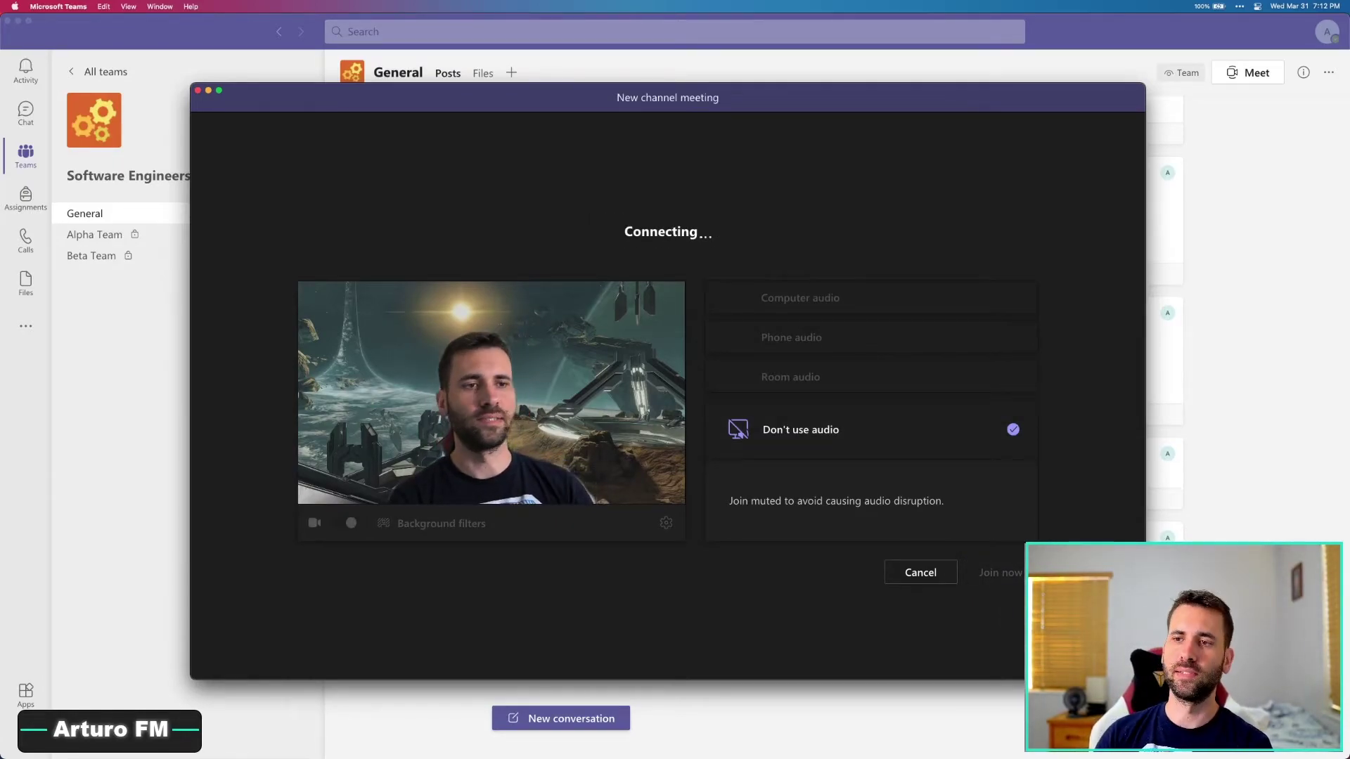
{"action": "scroll", "coordinate": [1213, 267], "scroll_direction": "down", "scroll_amount": 3}
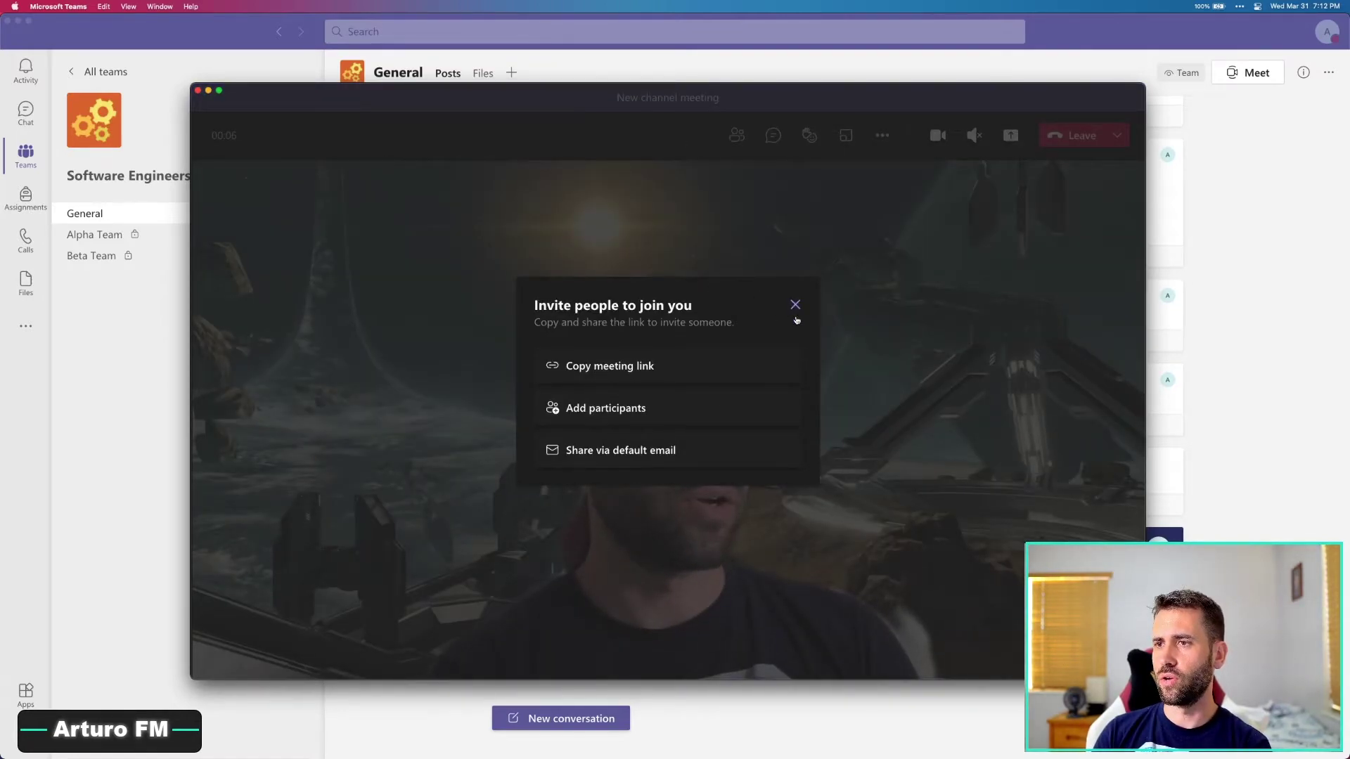
{"action": "left_click", "coordinate": [793, 307]}
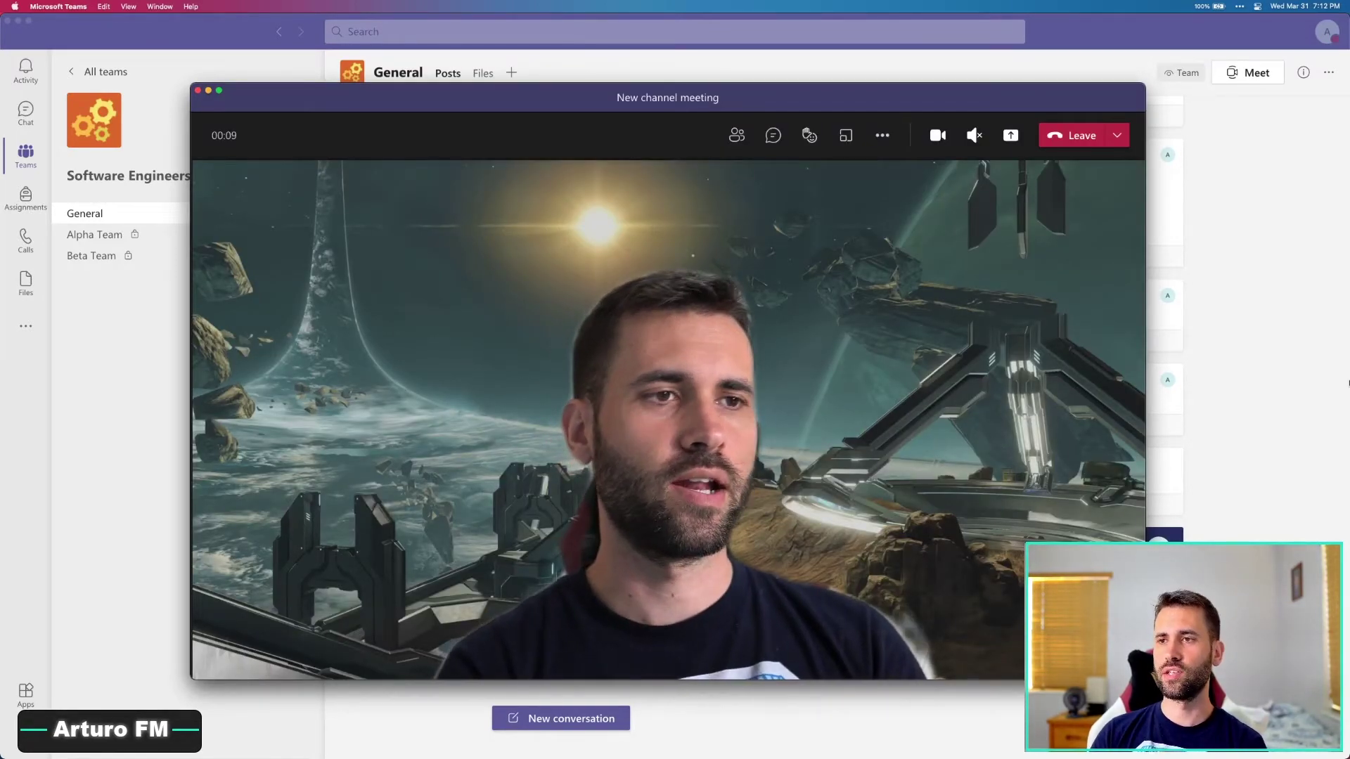